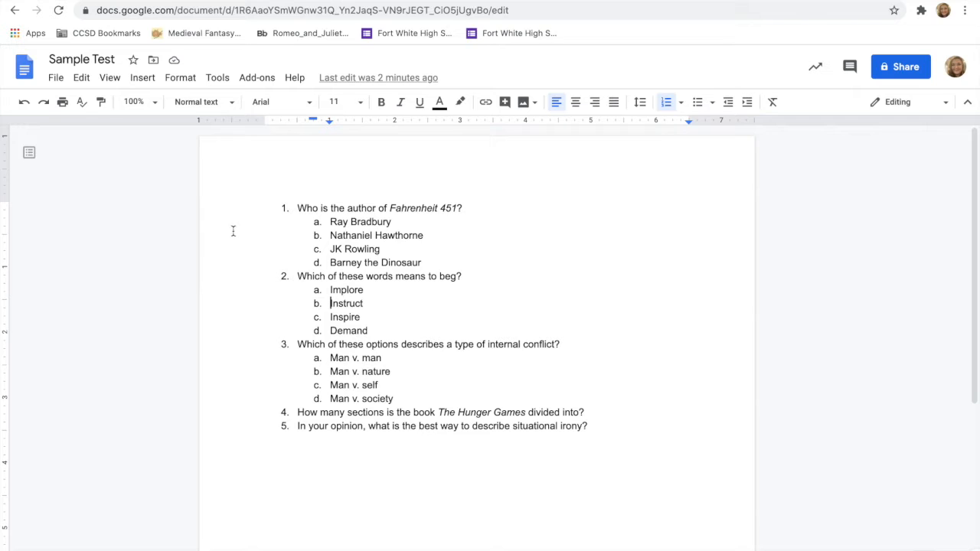
# Step: Search the add-on marketplace for "doc to form", view the Doc To Form listing, and close the marketplace
pyautogui.click(265, 79)
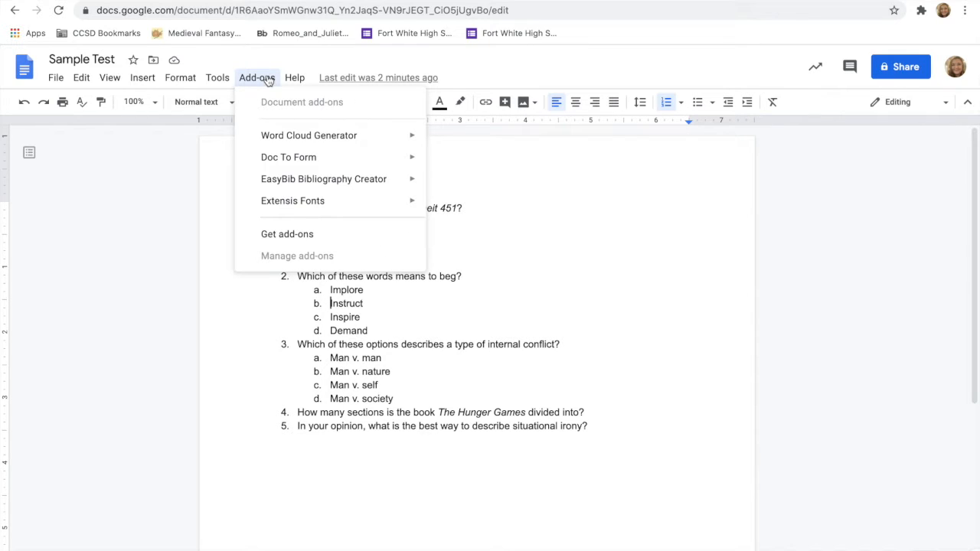
pyautogui.moveTo(287, 158)
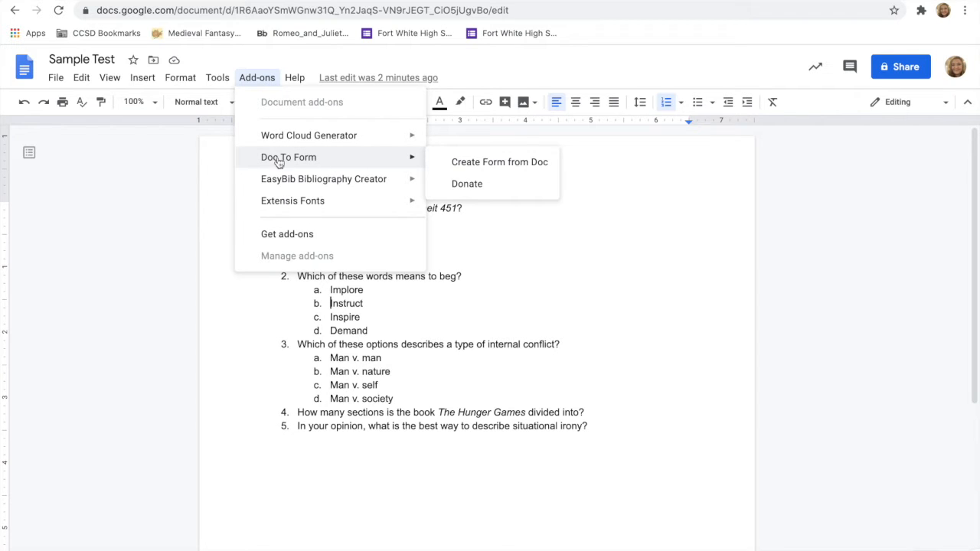
pyautogui.click(282, 235)
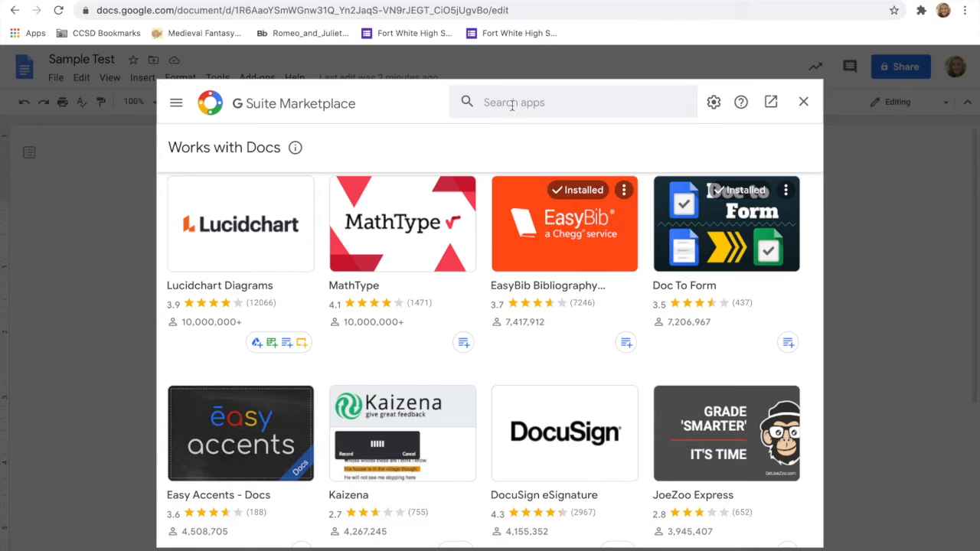
pyautogui.click(512, 105)
pyautogui.write('doc to form')
pyautogui.press('Return')
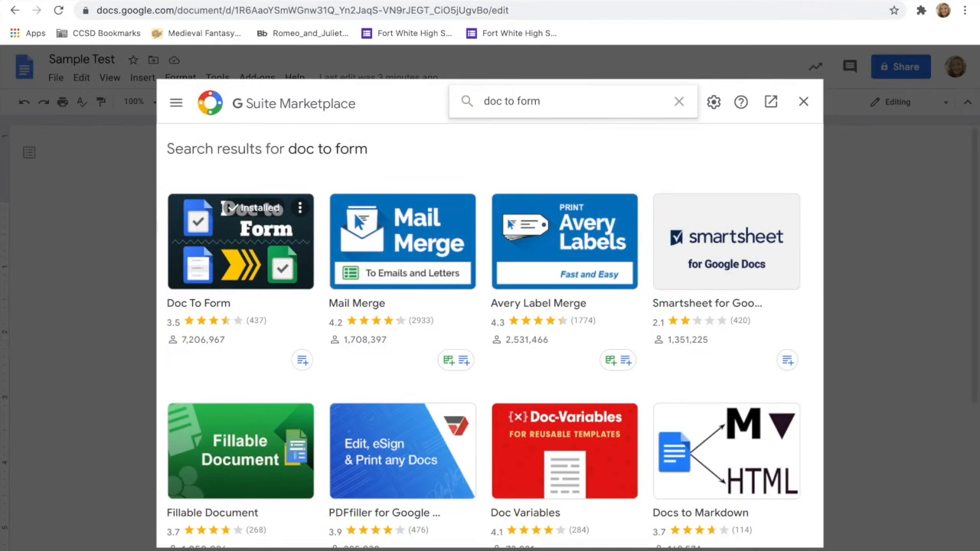
pyautogui.click(232, 268)
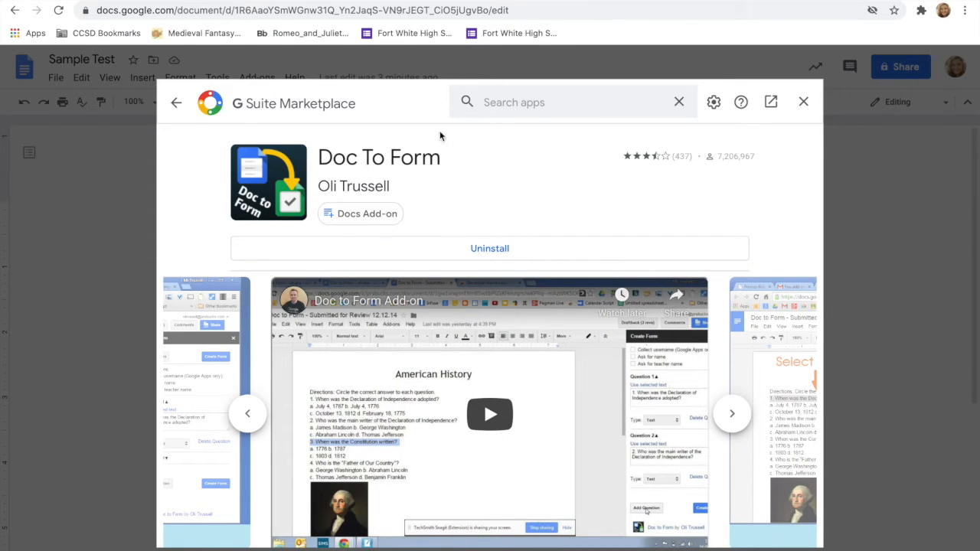
pyautogui.click(803, 102)
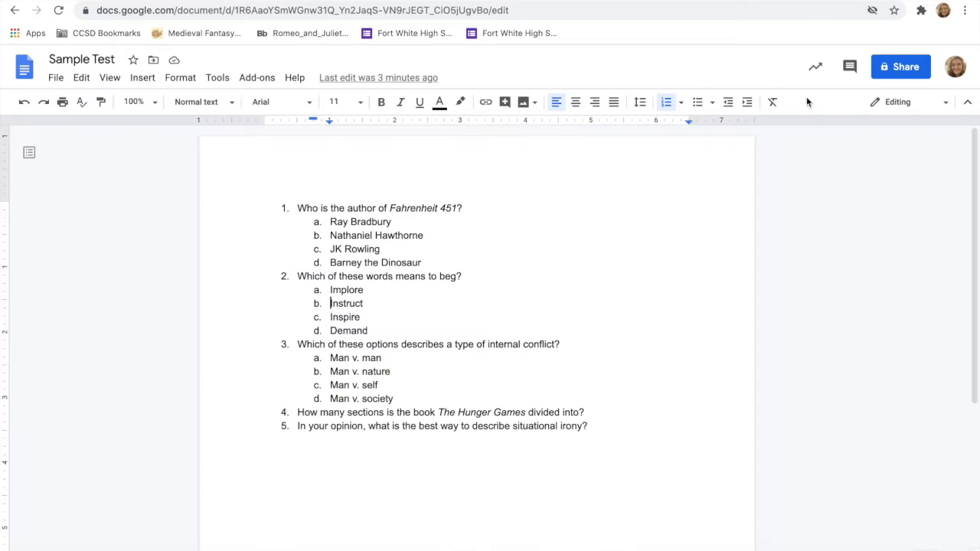
# Step: Start creating a form from this document with the Doc To Form add-on
pyautogui.click(257, 78)
pyautogui.moveTo(282, 136)
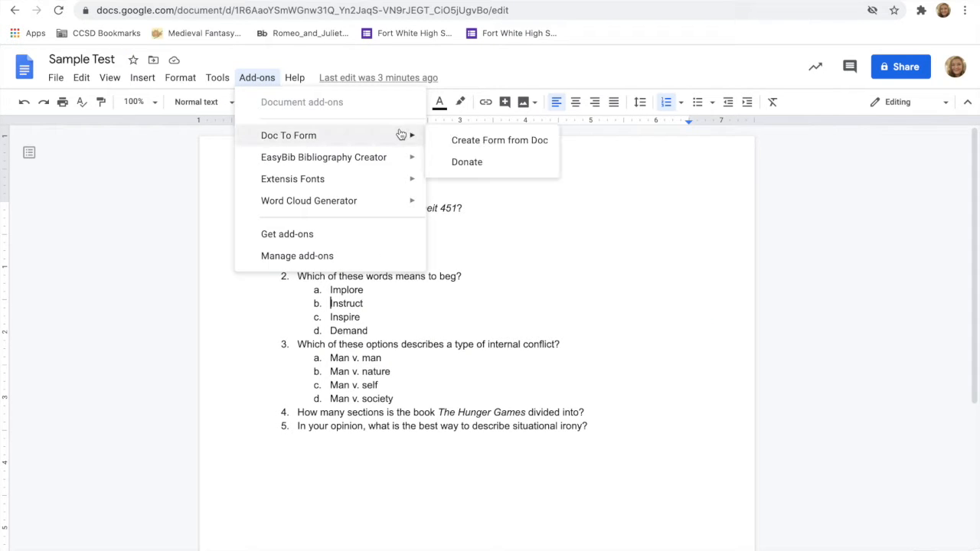
pyautogui.click(471, 142)
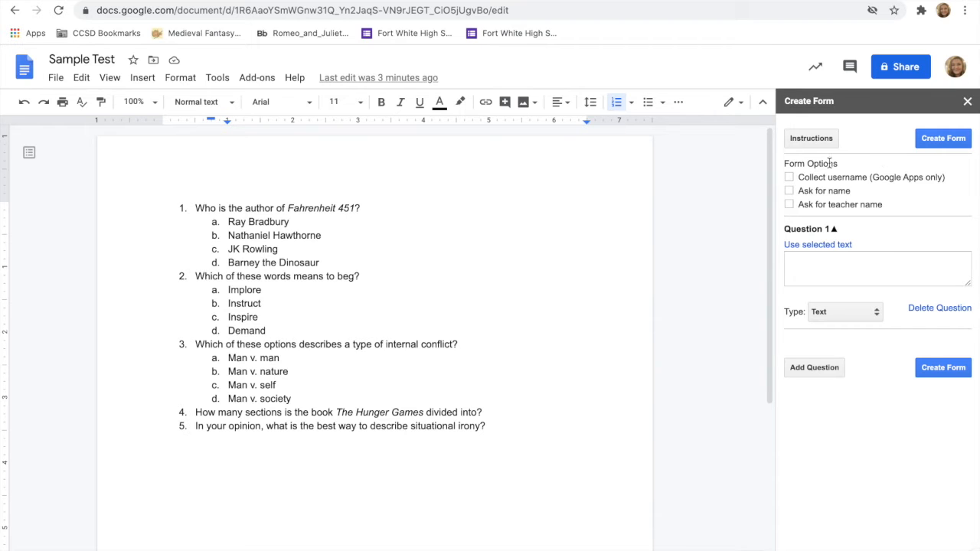
# Step: Review the add-on's instructions, and set the form to collect the username and ask for name
pyautogui.click(807, 138)
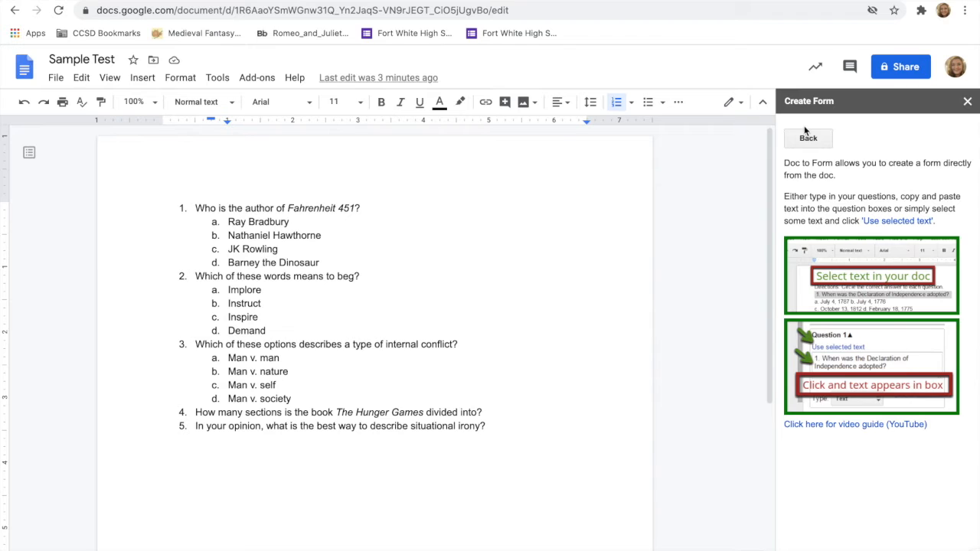
pyautogui.click(807, 142)
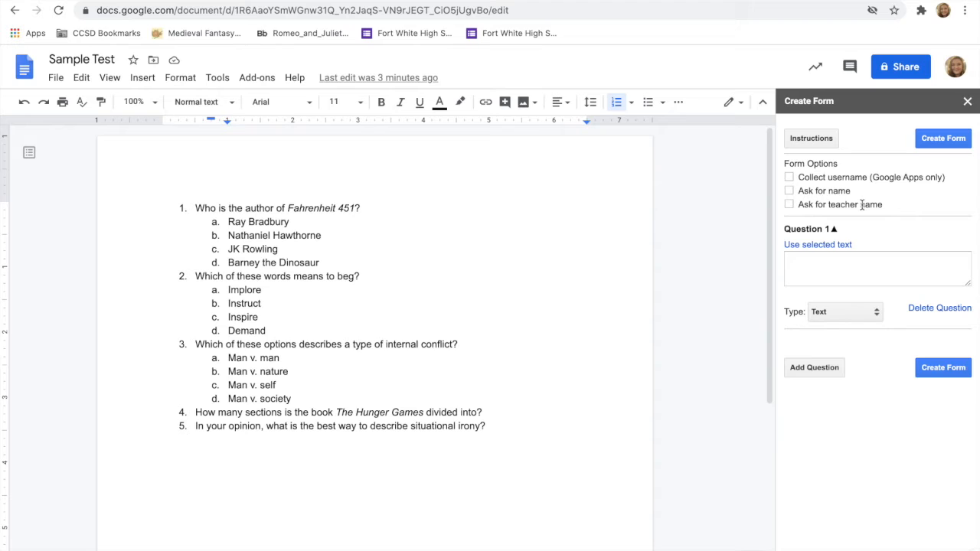
pyautogui.click(788, 177)
pyautogui.click(789, 190)
# Step: Fill Question 1 with the document's "Who is the author of Fahrenheit 451?" text and make it Multiple Choice
pyautogui.moveTo(363, 210); pyautogui.dragTo(196, 208)
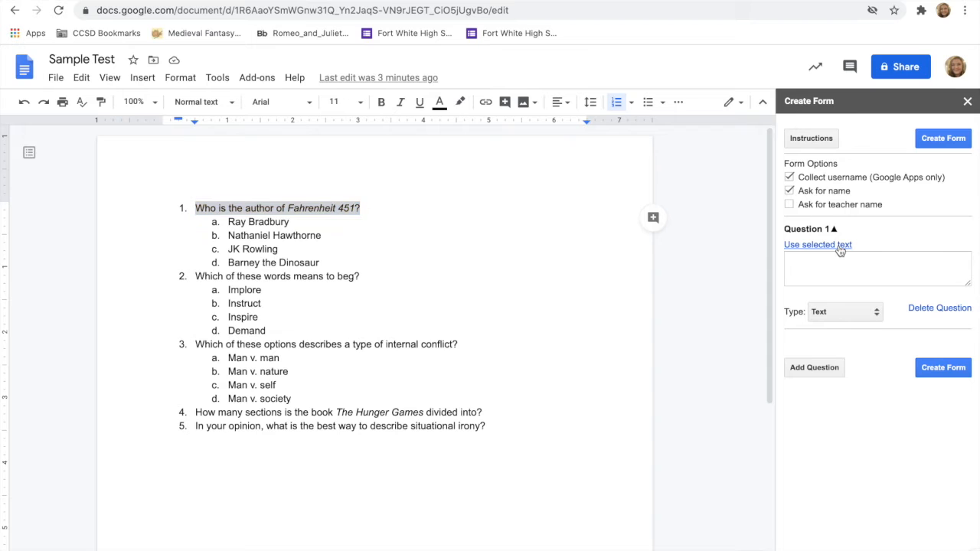
pyautogui.click(840, 247)
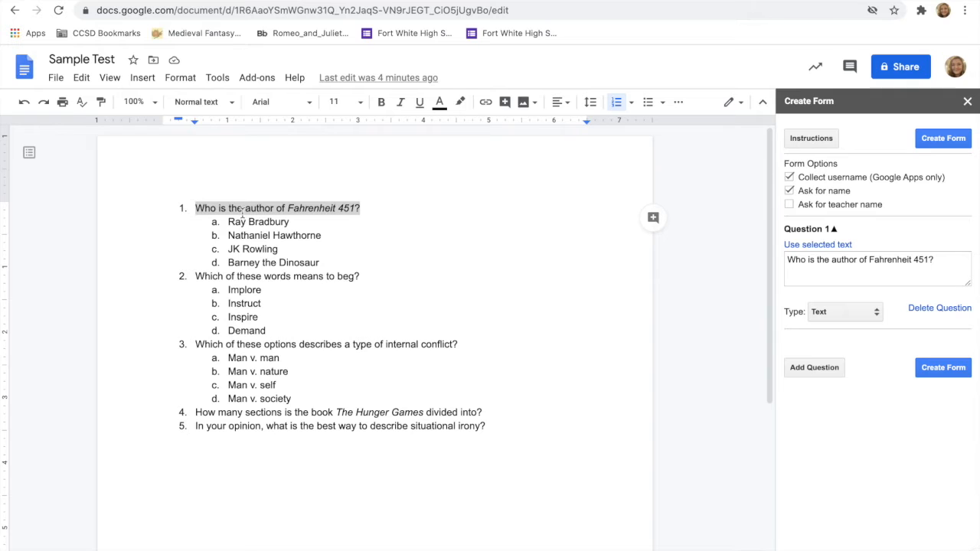
pyautogui.click(849, 314)
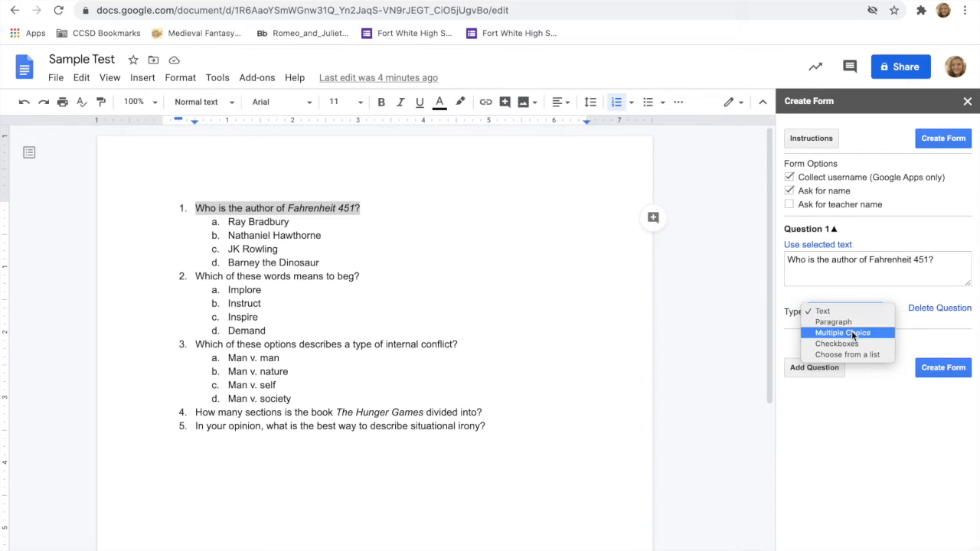
pyautogui.click(851, 332)
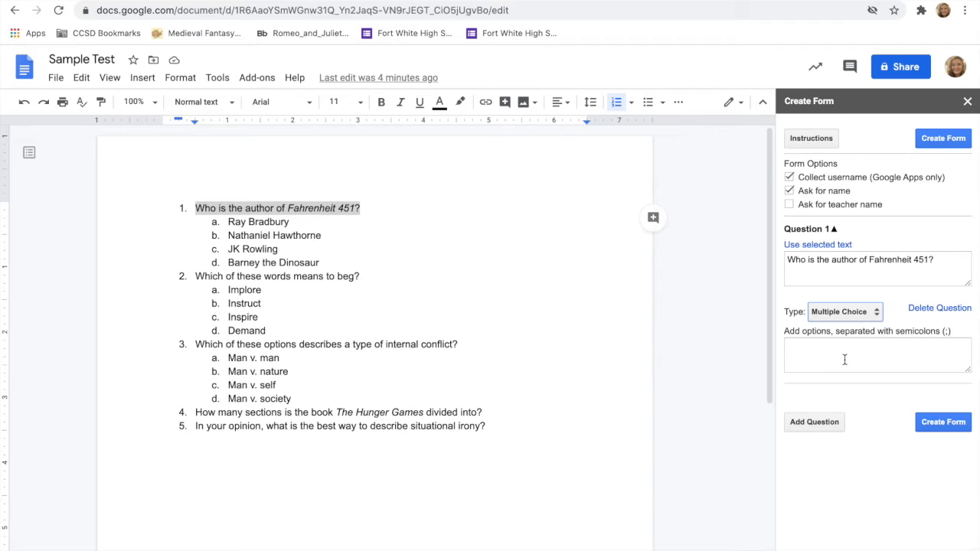
# Step: Copy the four answers under the document's first question into Question 1's options
pyautogui.moveTo(335, 262); pyautogui.dragTo(229, 221)
pyautogui.hotkey('ctrl', 'c')
pyautogui.click(799, 348)
pyautogui.hotkey('ctrl', 'v')
pyautogui.scroll(2, 808, 360)
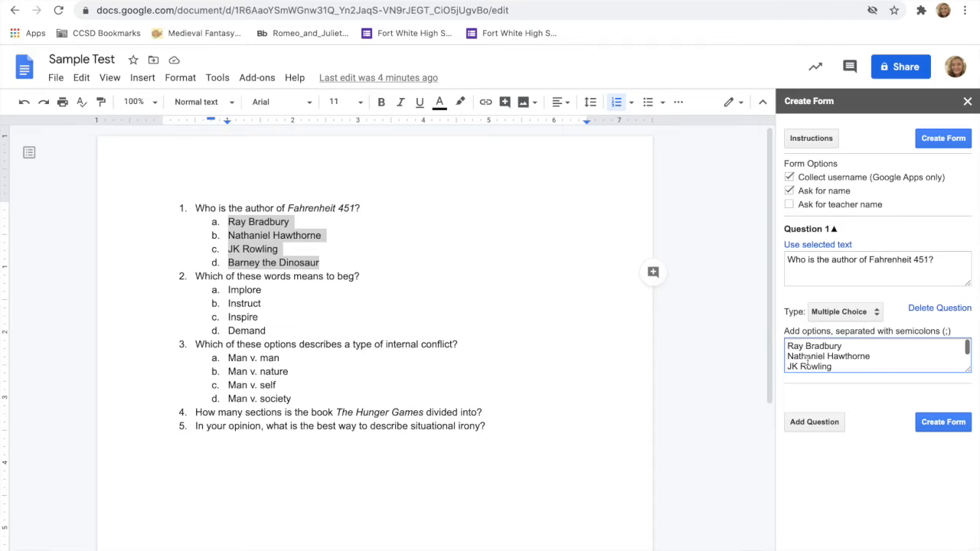
# Step: Replace the line breaks between Question 1's four options with semicolons
pyautogui.click(787, 356)
pyautogui.press('BackSpace')
pyautogui.write(';')
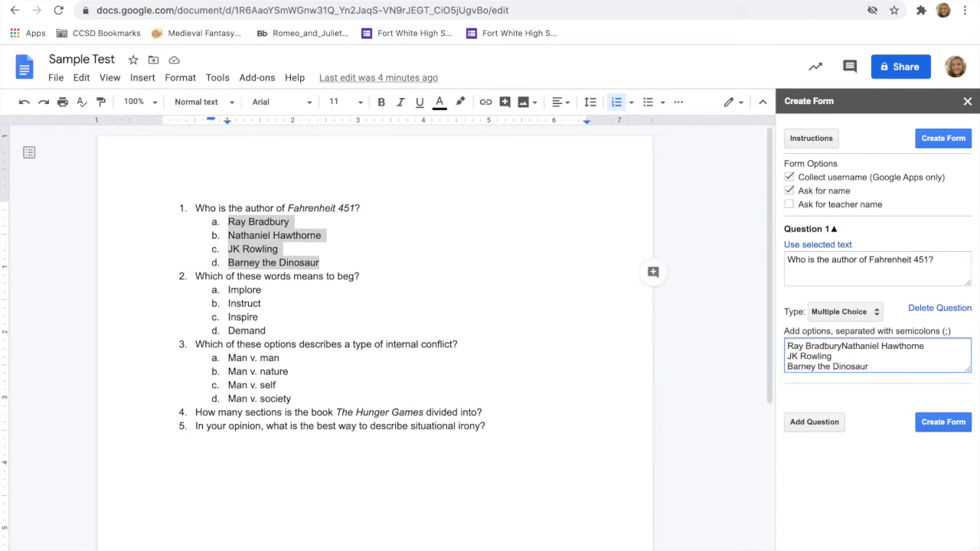
pyautogui.click(787, 357)
pyautogui.press('BackSpace')
pyautogui.write(';')
pyautogui.click(788, 366)
pyautogui.press('BackSpace')
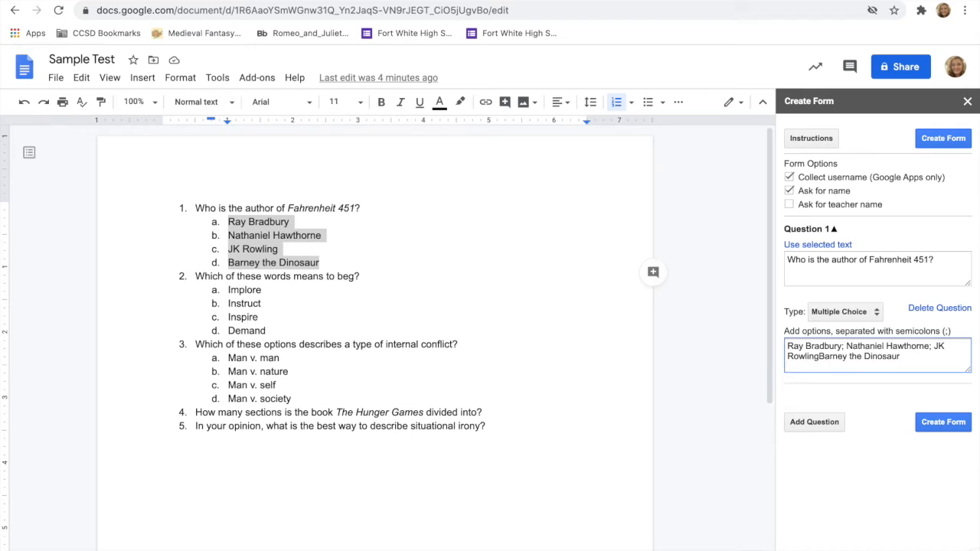
pyautogui.write(';')
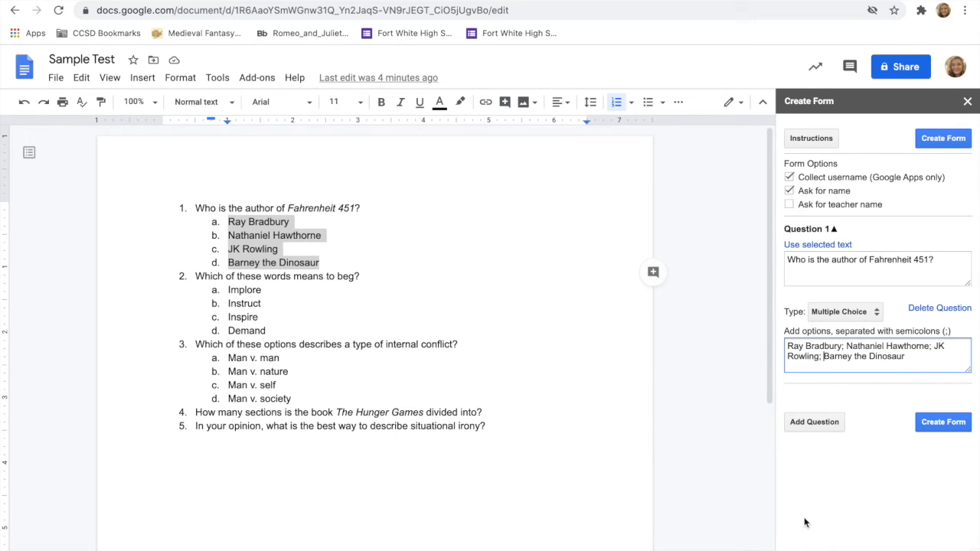
# Step: Add Question 2 from the document's "Which of these words means to beg?" text, with type Choose from a list
pyautogui.click(813, 423)
pyautogui.moveTo(368, 277); pyautogui.dragTo(194, 277)
pyautogui.click(826, 414)
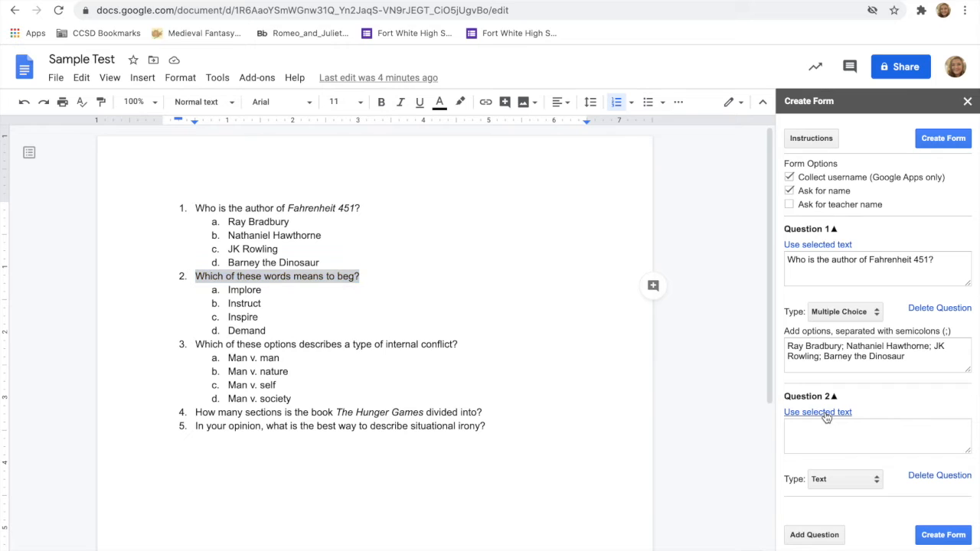
pyautogui.click(857, 479)
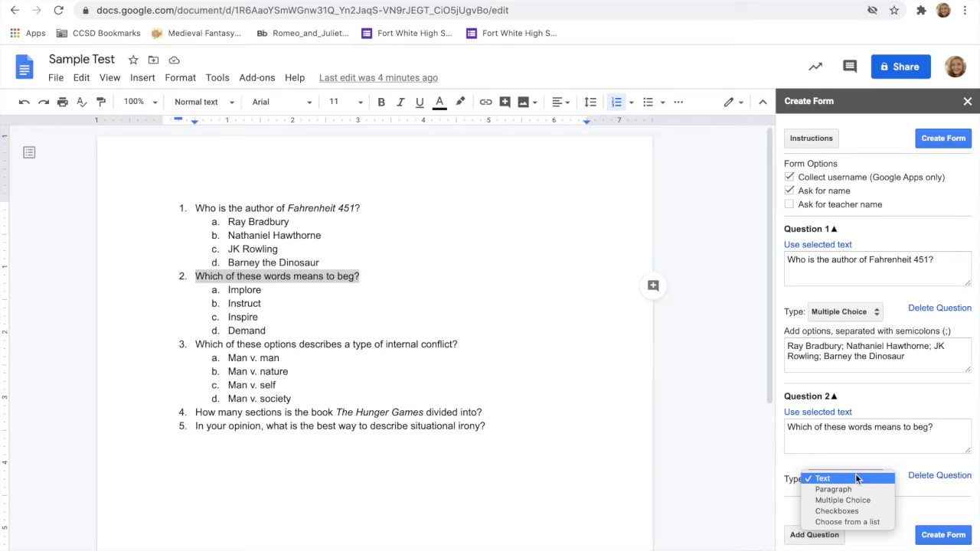
pyautogui.click(867, 523)
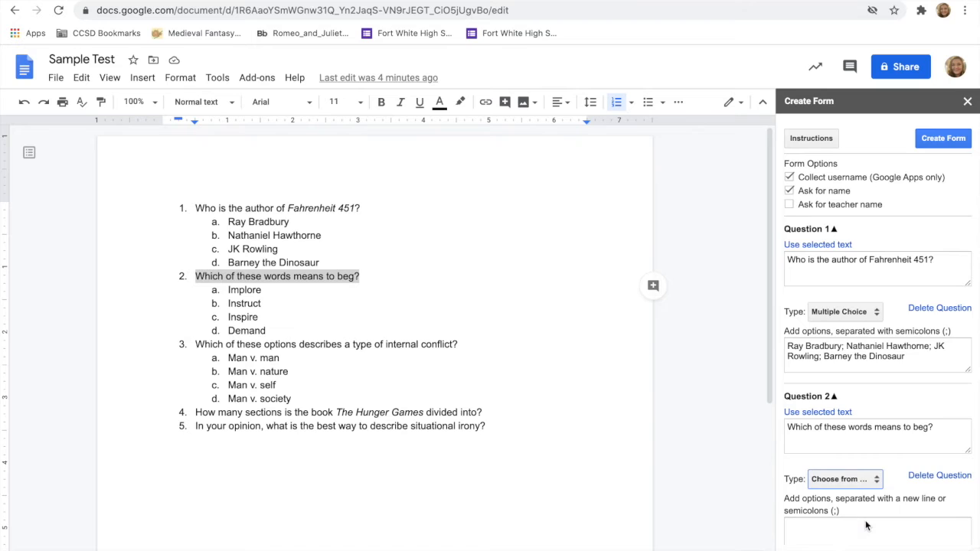
# Step: Copy the answers Implore, Instruct, Inspire and Demand from the document into Question 2's options
pyautogui.scroll(-2, 866, 525)
pyautogui.moveTo(266, 330); pyautogui.dragTo(222, 289)
pyautogui.hotkey('ctrl', 'c')
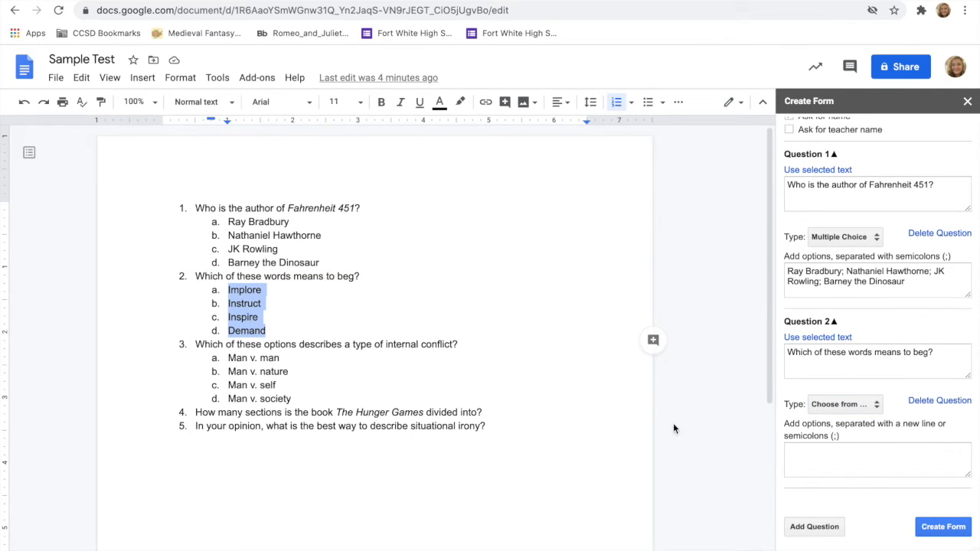
pyautogui.click(803, 453)
pyautogui.hotkey('ctrl', 'v')
pyautogui.scroll(1, 803, 453)
# Step: Separate Question 2's four options with semicolons instead of line breaks
pyautogui.click(787, 459)
pyautogui.press('BackSpace')
pyautogui.write(';')
pyautogui.press('BackSpace')
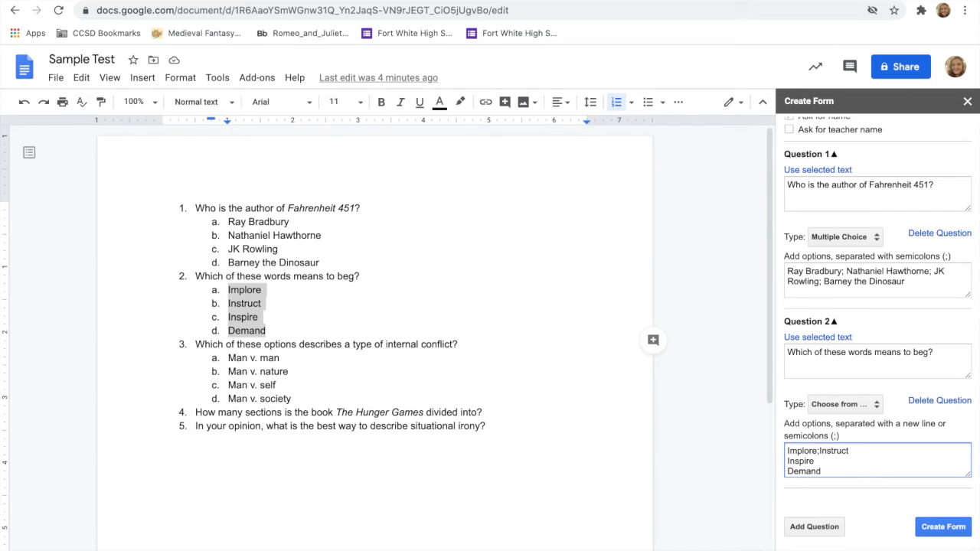
pyautogui.click(787, 461)
pyautogui.press('BackSpace')
pyautogui.write('; Inspire')
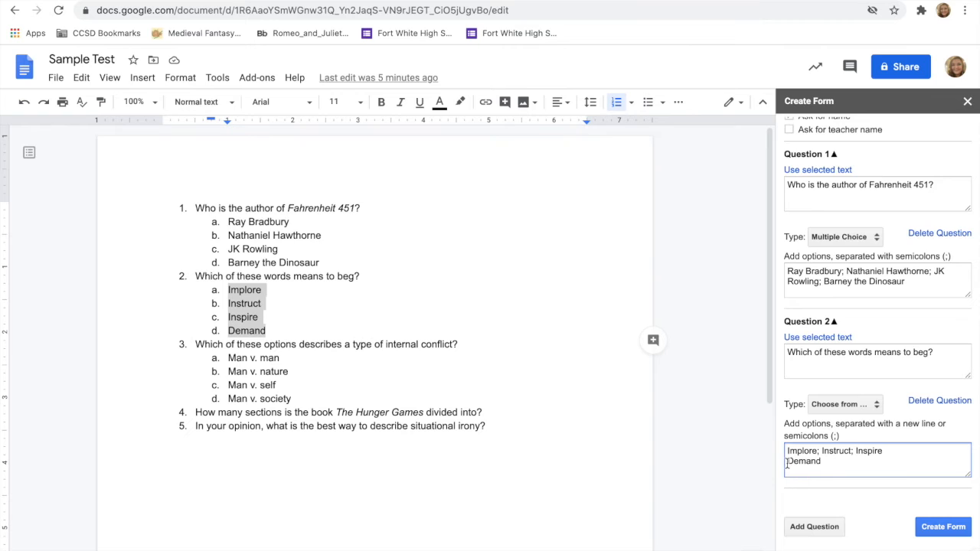
pyautogui.click(787, 461)
pyautogui.press('BackSpace')
pyautogui.write(';')
# Step: Add Question 3 with the document's text "Which of these options describes a type of internal conflict?"
pyautogui.click(814, 526)
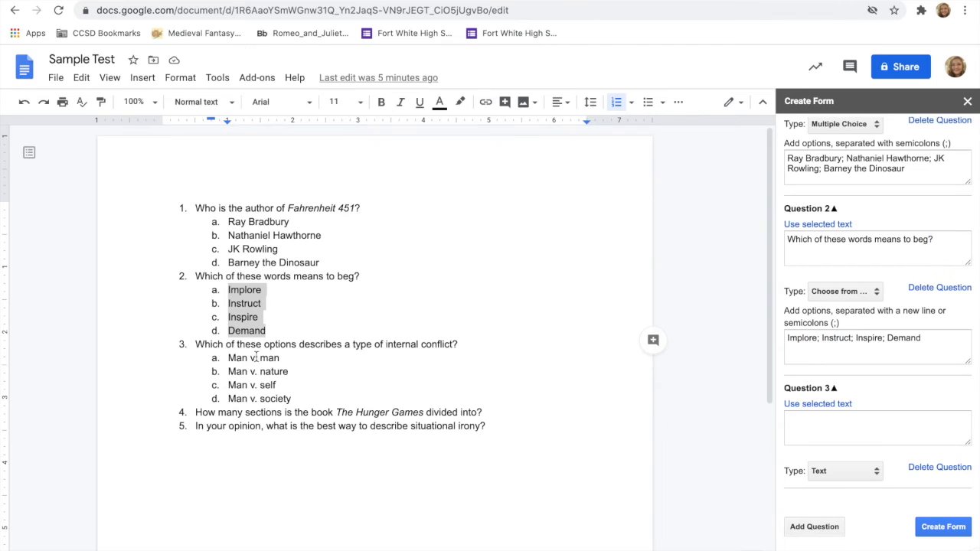
pyautogui.moveTo(462, 342); pyautogui.dragTo(197, 346)
pyautogui.hotkey('ctrl', 'c')
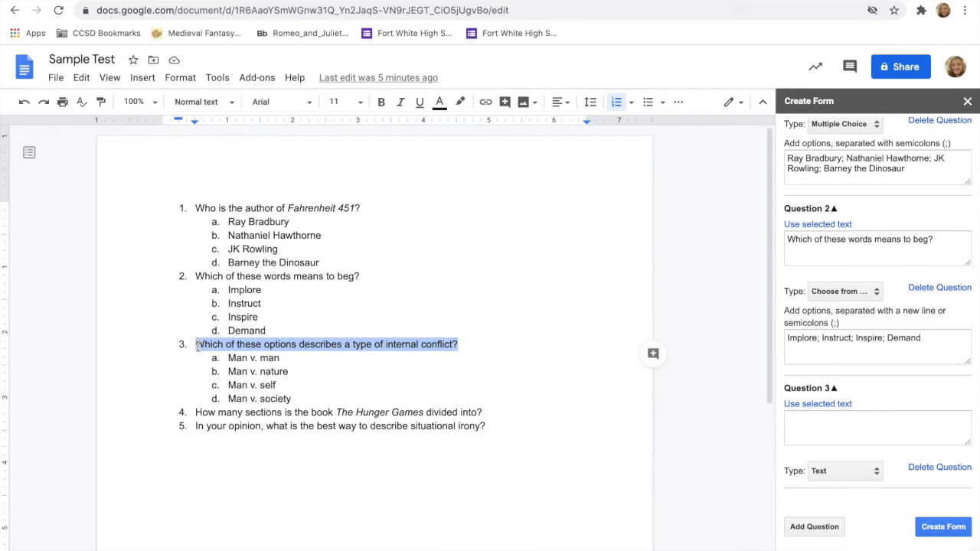
pyautogui.click(815, 429)
pyautogui.hotkey('ctrl', 'v')
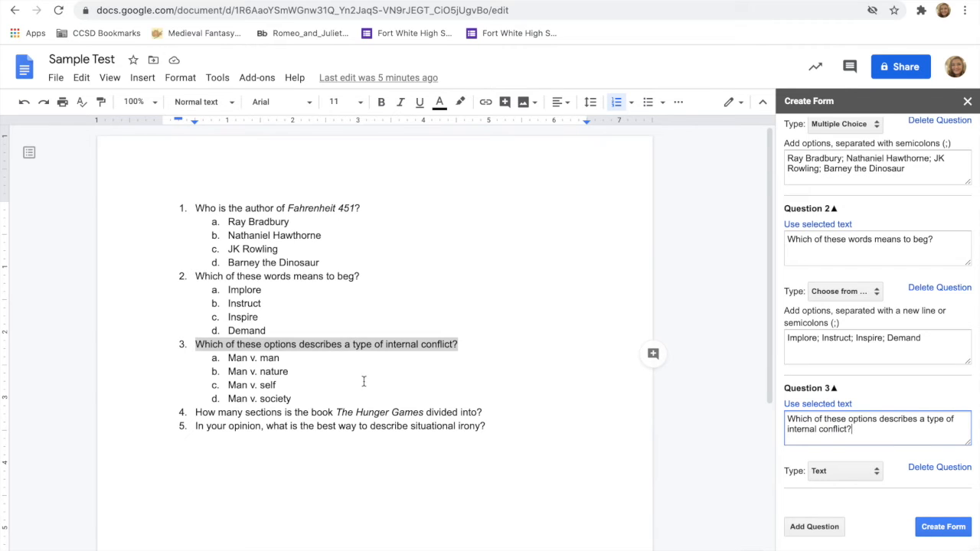
# Step: Make Question 3 Multiple Choice and paste in the document's four "Man v." answers as its options, one per line
pyautogui.moveTo(304, 399); pyautogui.dragTo(227, 358)
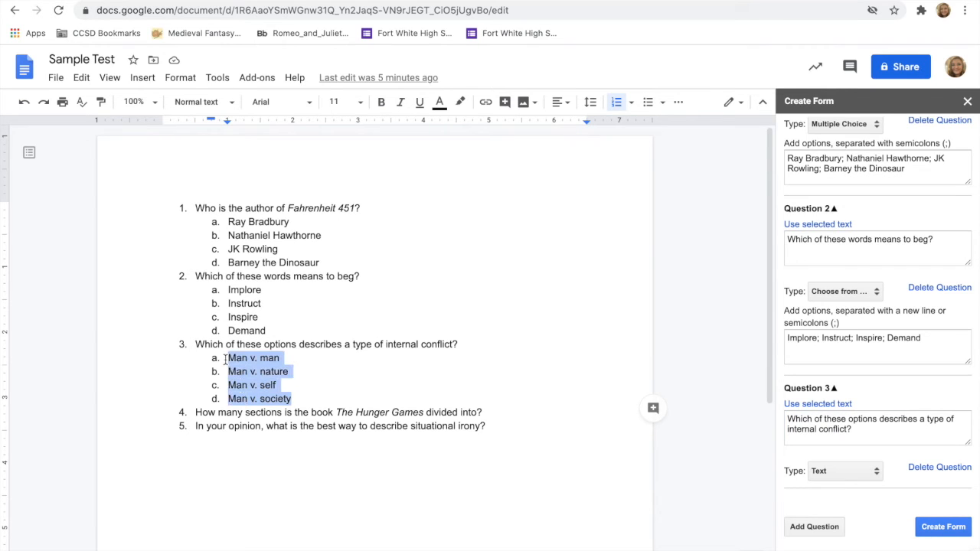
pyautogui.click(833, 474)
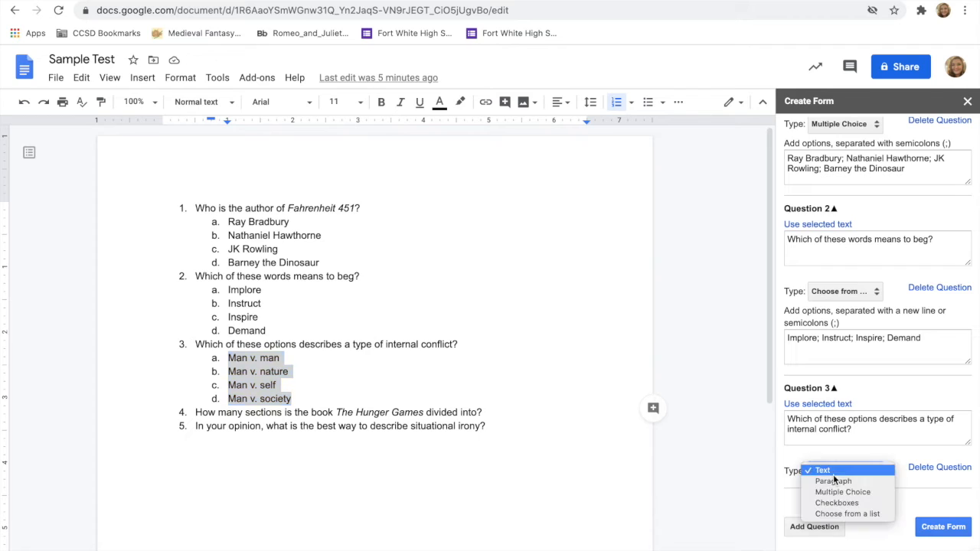
pyautogui.click(835, 494)
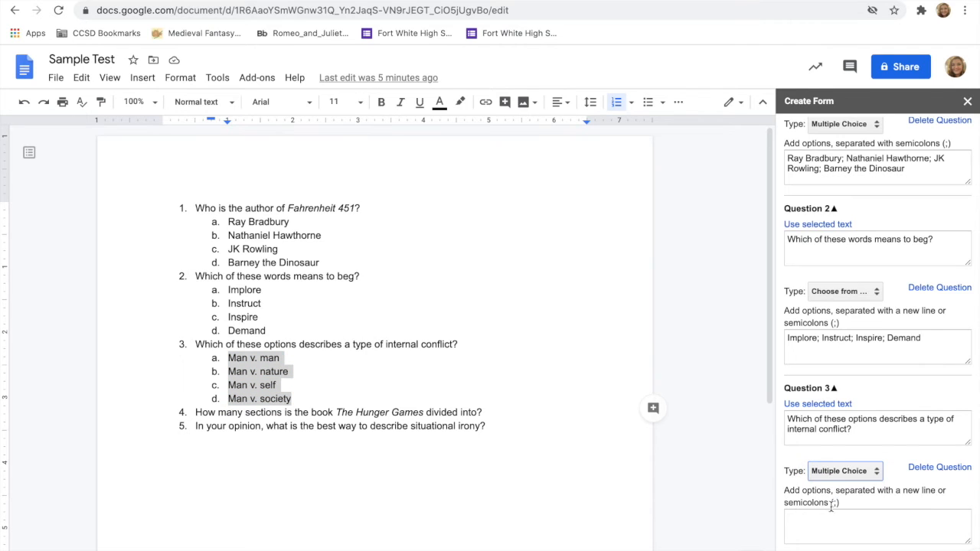
pyautogui.click(825, 520)
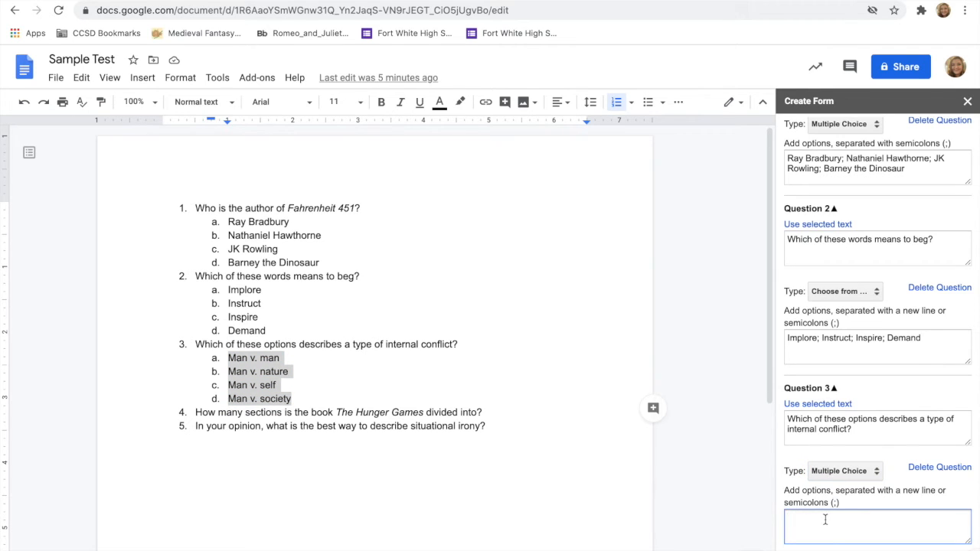
pyautogui.write('Man v. man Man v. nature Man v. self Man v. society')
pyautogui.scroll(-2, 823, 528)
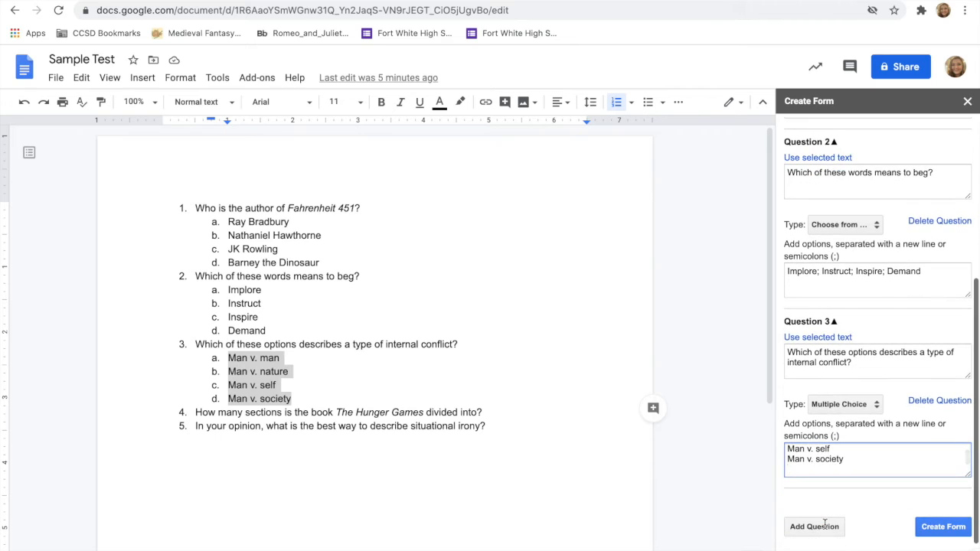
# Step: Add Question 4 using the document's "How many sections is the book The Hunger Games divided into?" text
pyautogui.click(815, 527)
pyautogui.moveTo(487, 413); pyautogui.dragTo(197, 414)
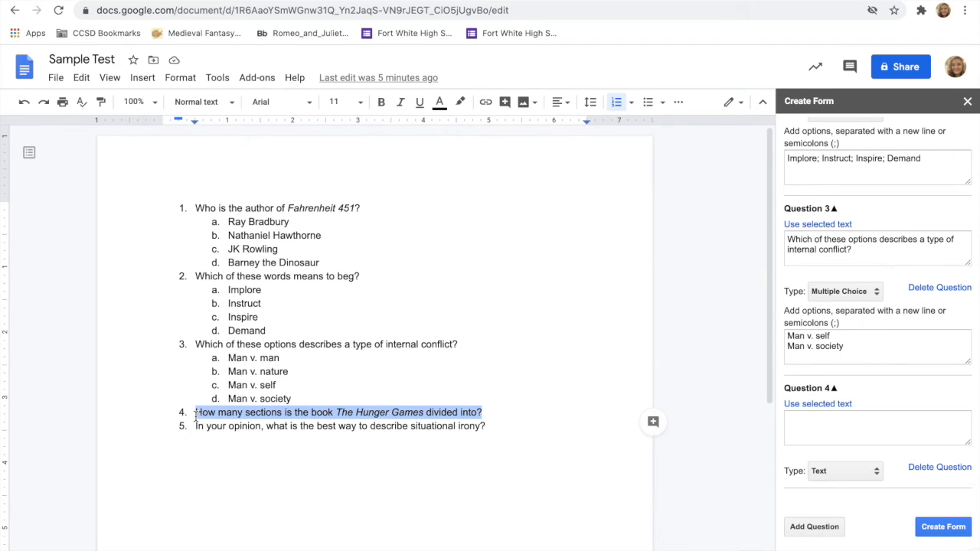
pyautogui.click(816, 403)
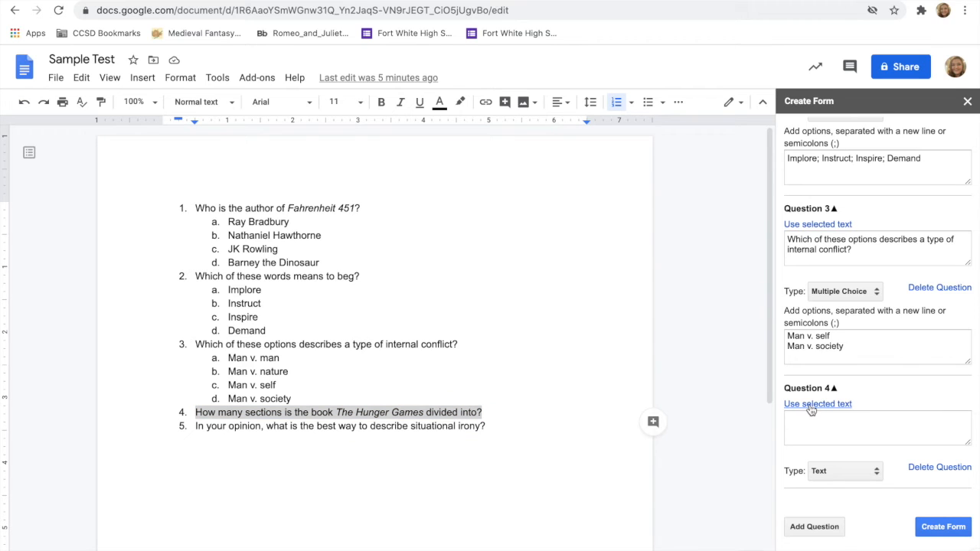
# Step: Add Question 5 using the document's "In your opinion, what is the best way to describe situational irony?" text
pyautogui.moveTo(509, 429); pyautogui.dragTo(196, 431)
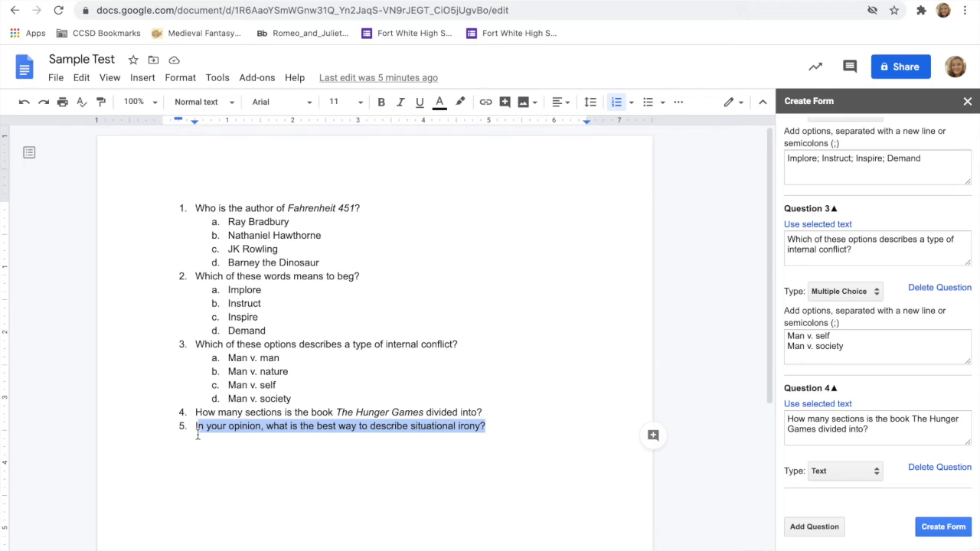
pyautogui.click(371, 468)
pyautogui.moveTo(486, 425); pyautogui.dragTo(199, 427)
pyautogui.click(805, 529)
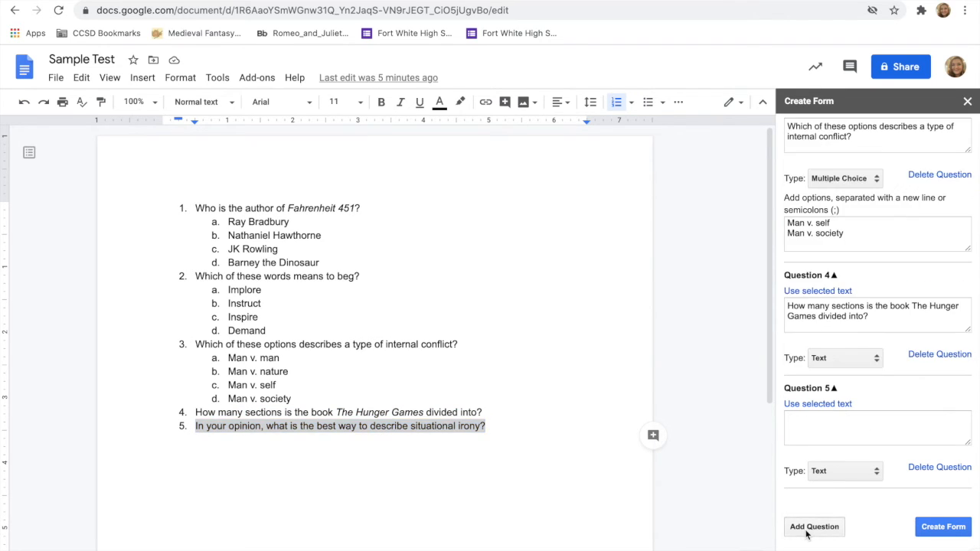
pyautogui.click(823, 406)
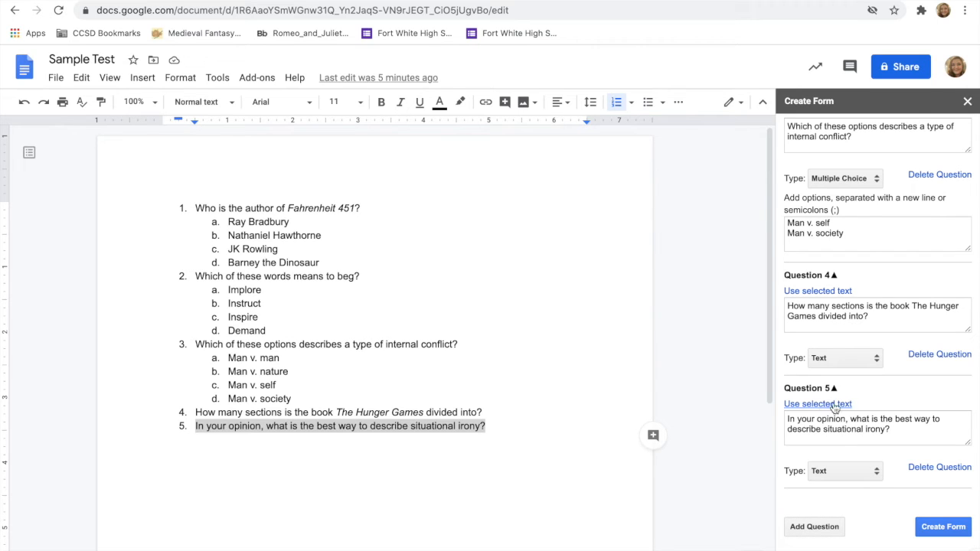
# Step: Set the type of Questions 4 and 5 to Paragraph
pyautogui.click(846, 358)
pyautogui.click(863, 366)
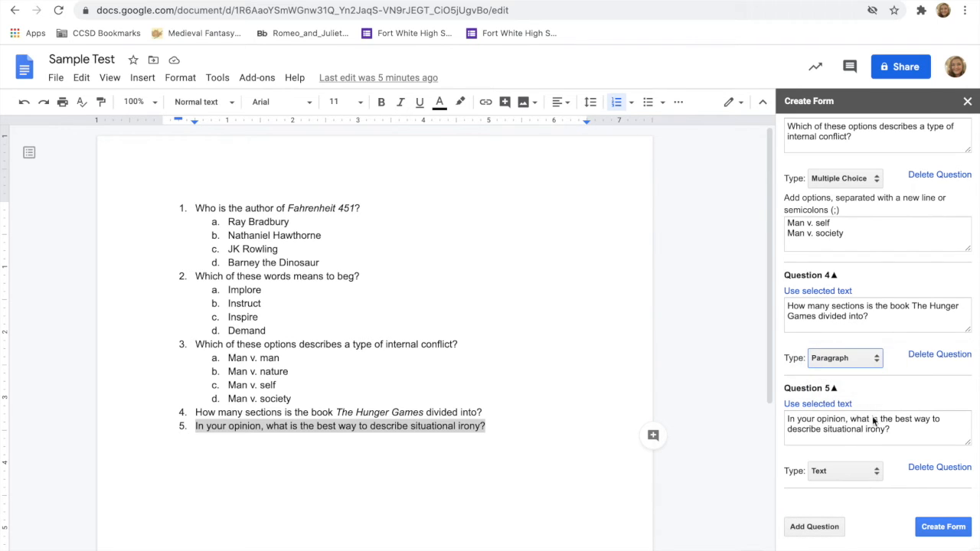
pyautogui.click(874, 471)
pyautogui.click(871, 481)
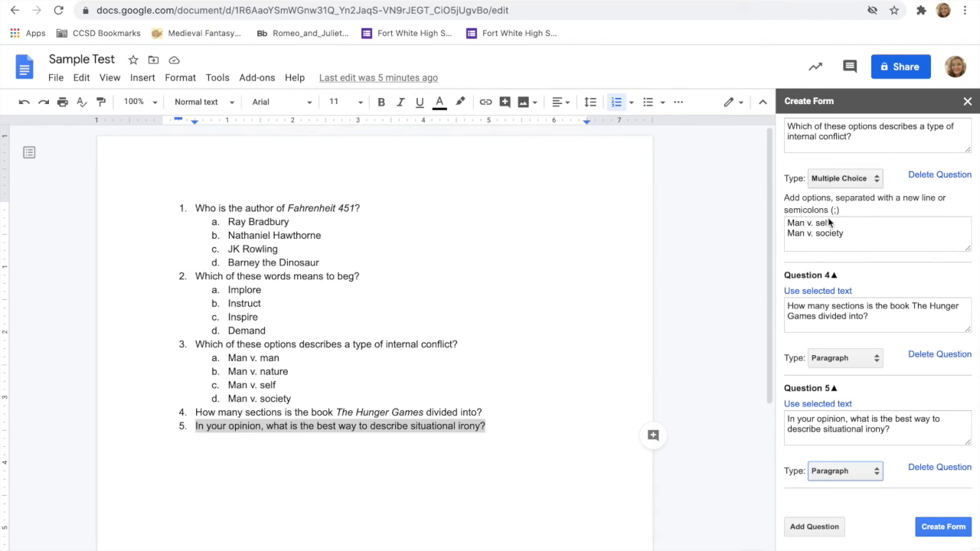
# Step: Create the form from the five questions and open it in Google Forms to review the imported questions and options
pyautogui.click(943, 527)
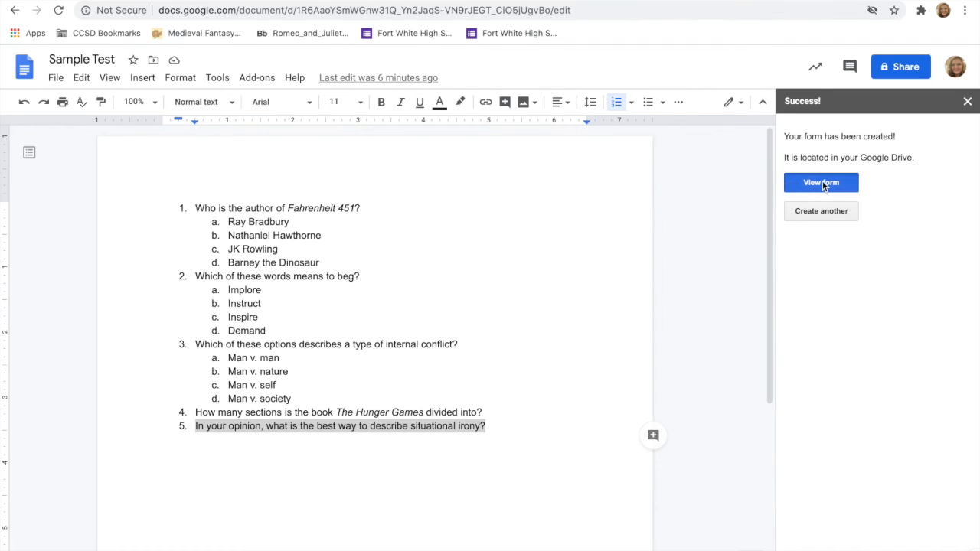
pyautogui.click(822, 183)
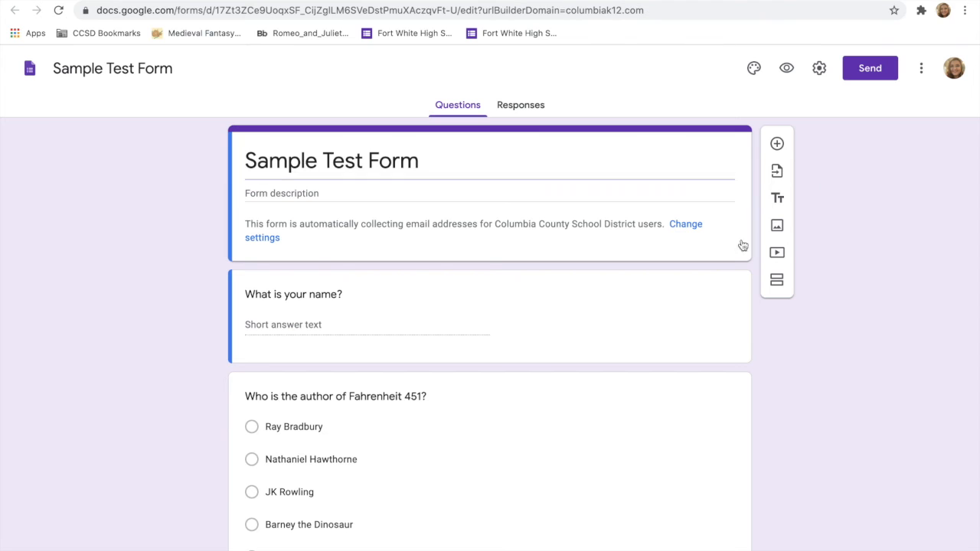
pyautogui.scroll(-3, 647, 350)
pyautogui.scroll(-2, 647, 351)
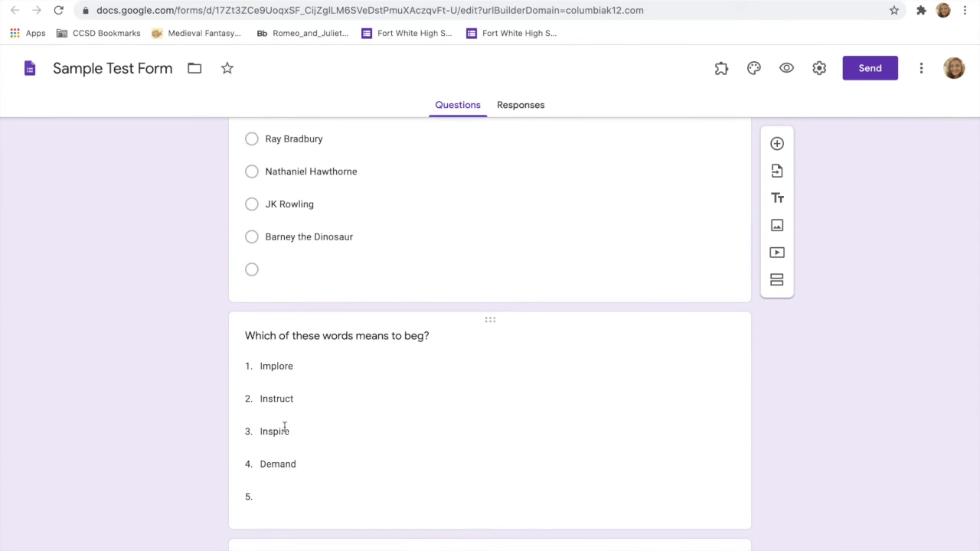
pyautogui.scroll(-5, 403, 426)
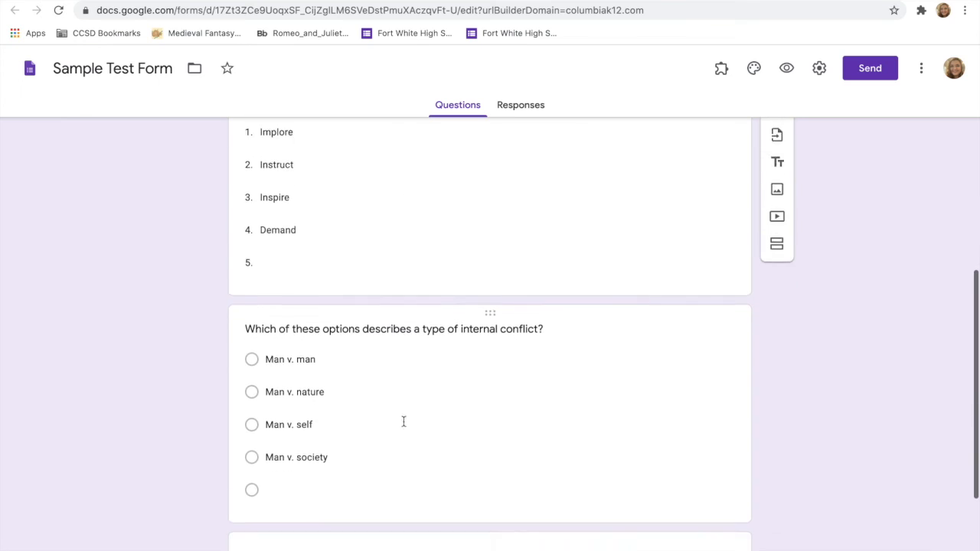
pyautogui.scroll(5, 404, 426)
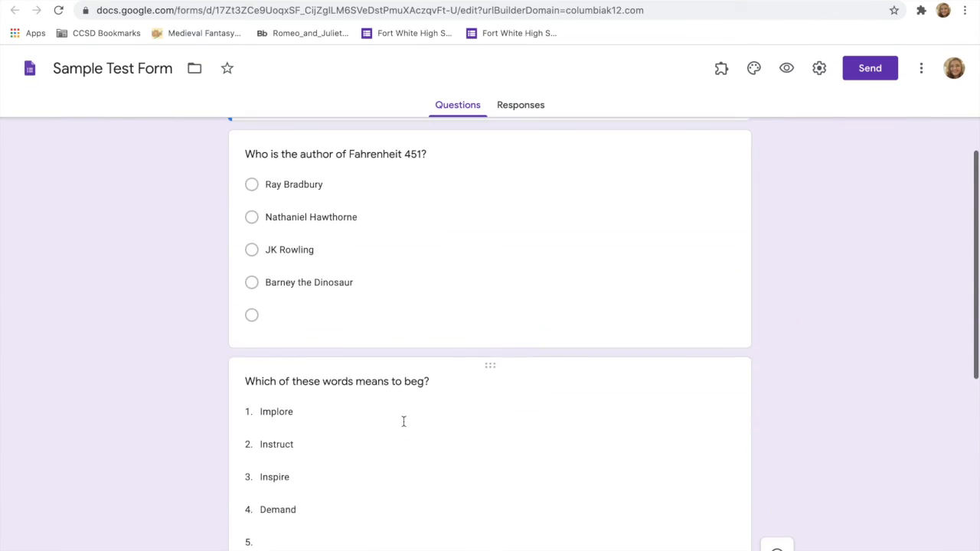
# Step: Remove the blank fifth option from the "Which of these words means to beg?" dropdown question
pyautogui.click(403, 422)
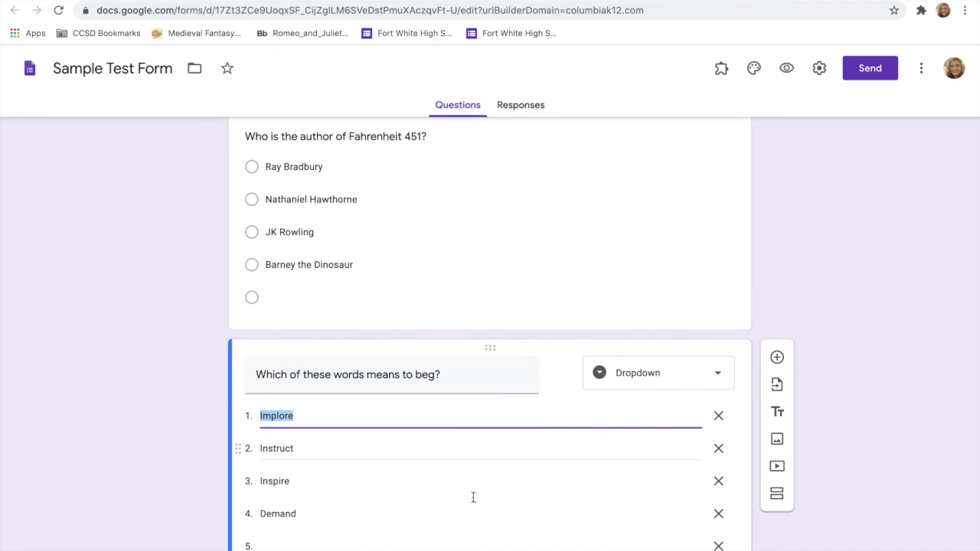
pyautogui.scroll(-1, 417, 547)
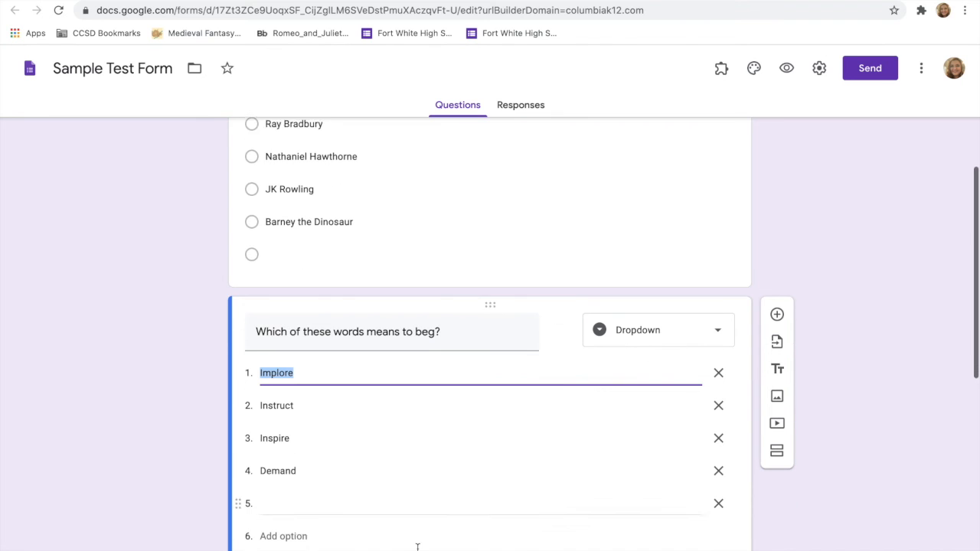
pyautogui.click(717, 503)
pyautogui.click(548, 513)
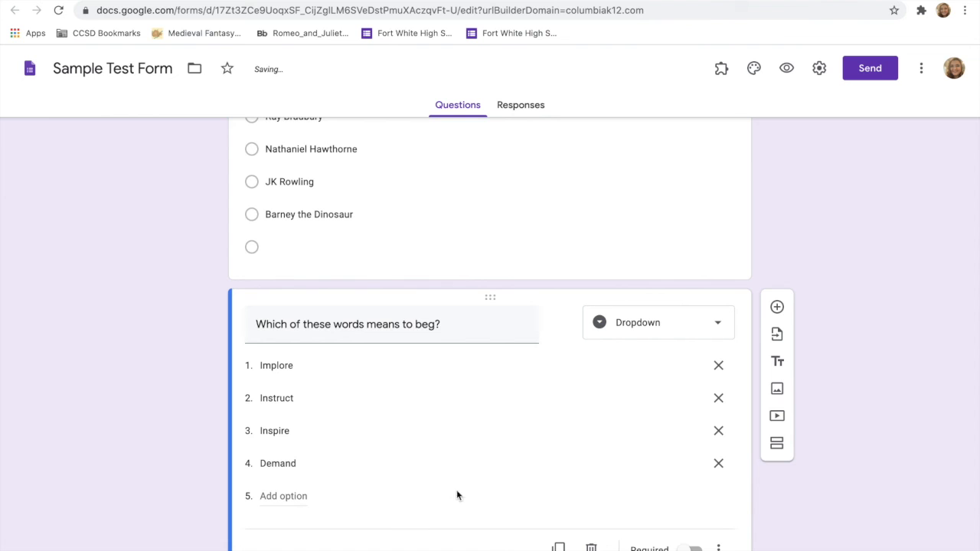
pyautogui.click(291, 497)
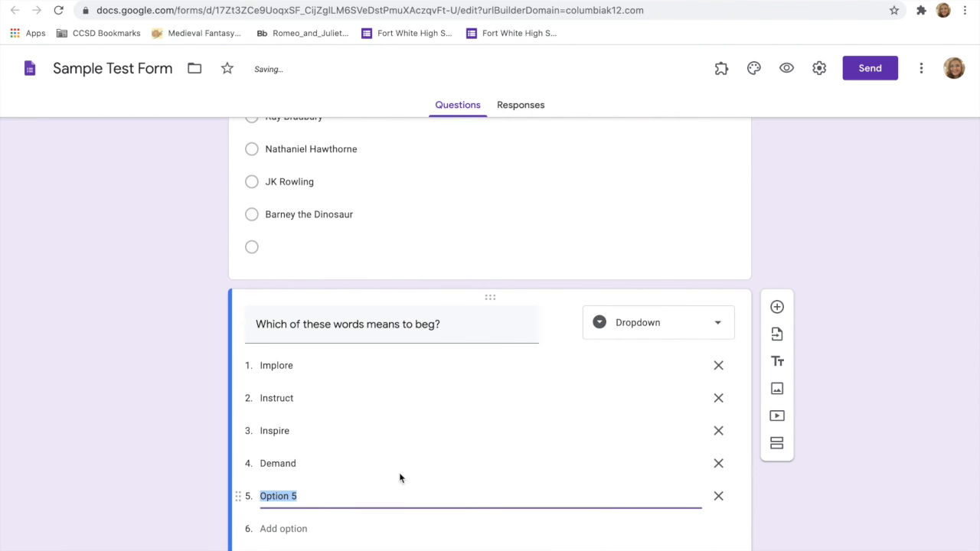
pyautogui.click(719, 498)
pyautogui.click(199, 488)
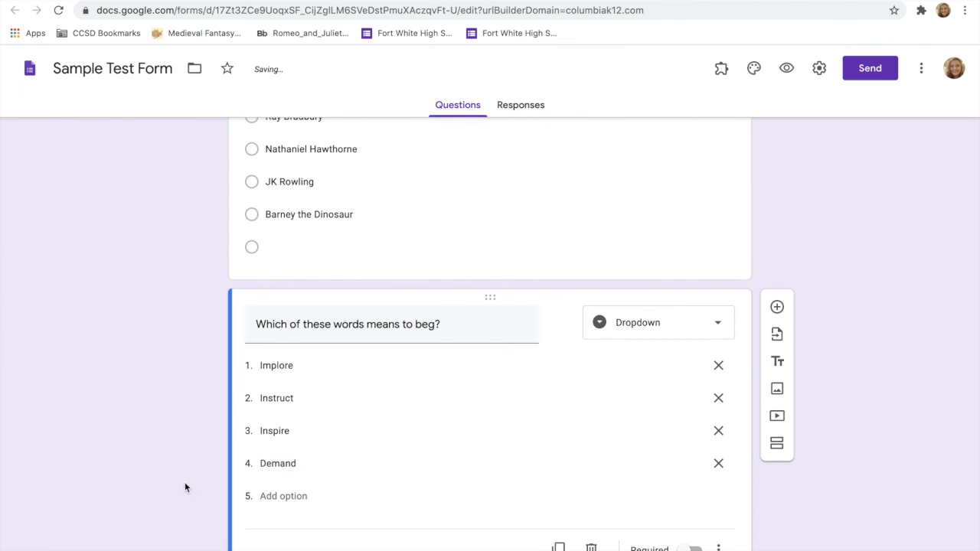
# Step: Remove the blank last option from the "Who is the author of Fahrenheit 451?" question
pyautogui.scroll(3, 184, 481)
pyautogui.click(360, 459)
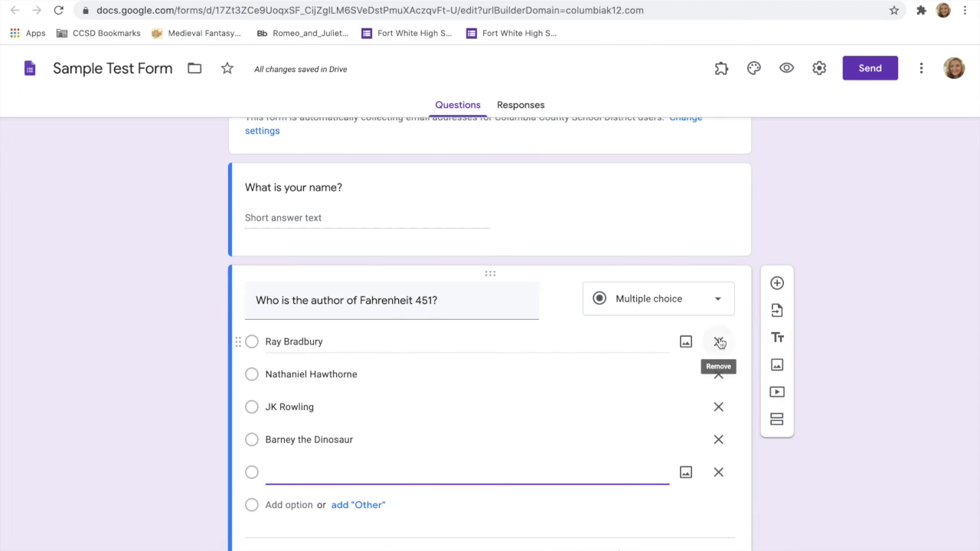
pyautogui.click(718, 473)
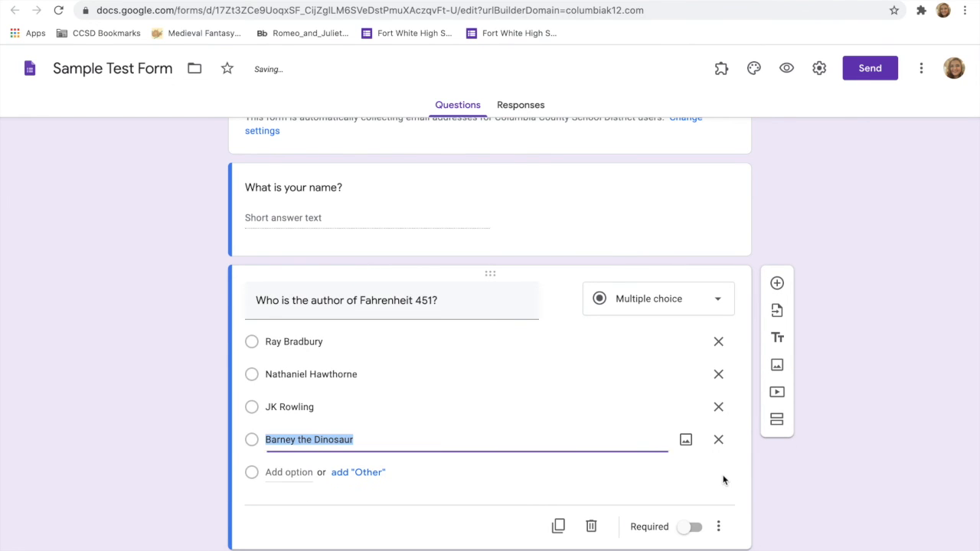
pyautogui.click(155, 450)
pyautogui.scroll(2, 155, 450)
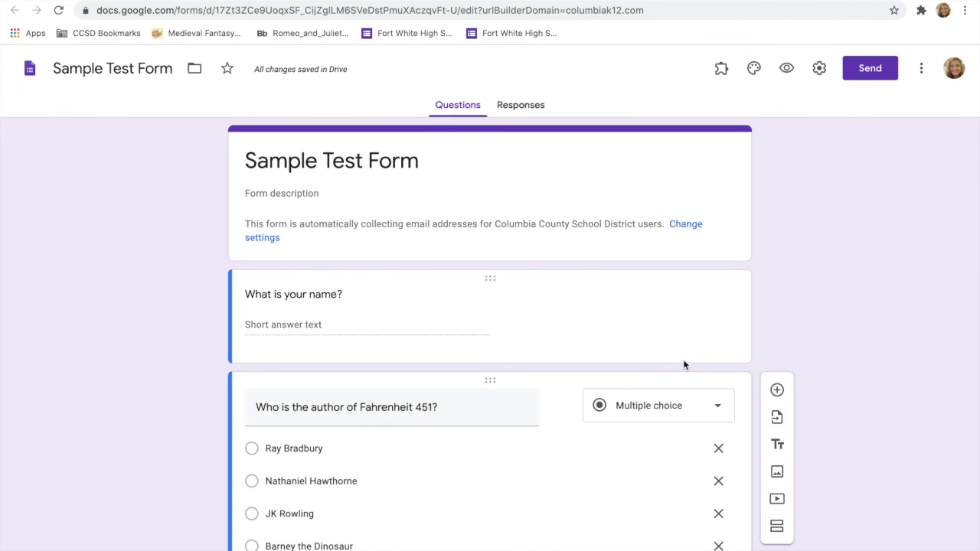
# Step: Make the form a quiz, stop respondents from seeing missed questions and correct answers, and save the settings
pyautogui.click(819, 68)
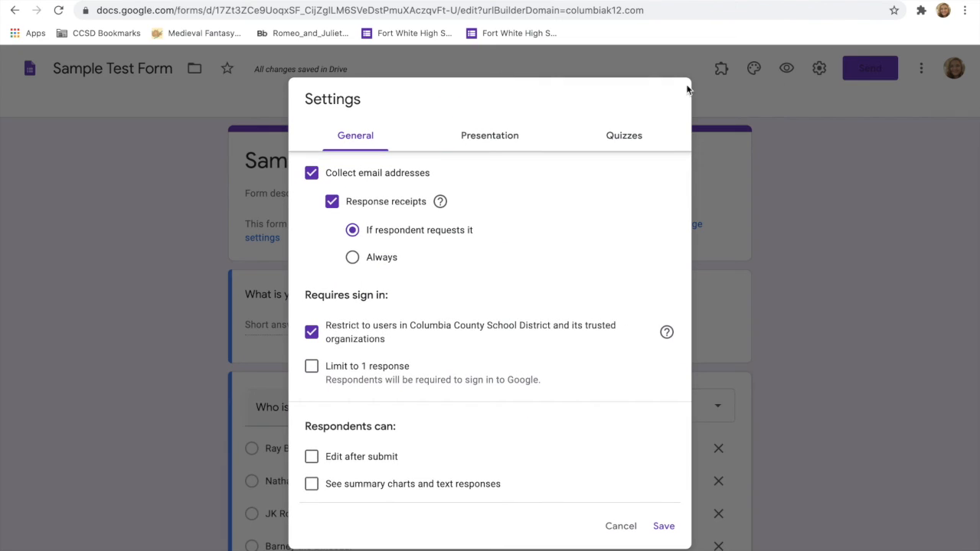
pyautogui.click(616, 138)
pyautogui.click(327, 175)
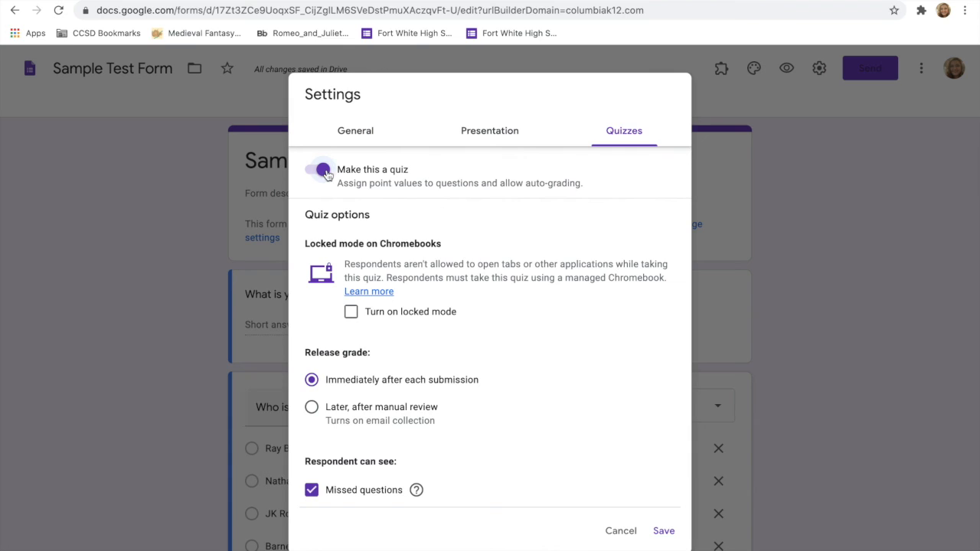
pyautogui.scroll(-1, 463, 394)
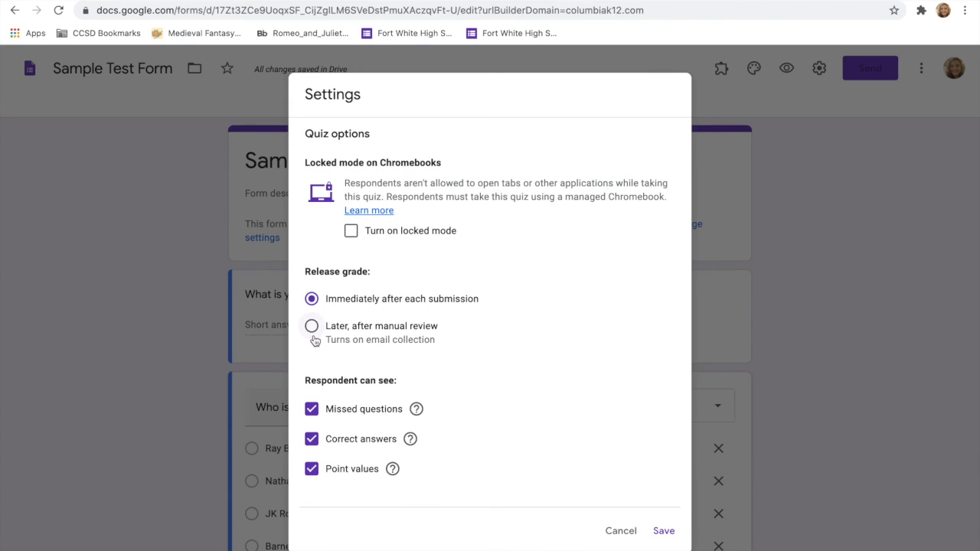
pyautogui.click(311, 411)
pyautogui.click(311, 439)
pyautogui.click(664, 530)
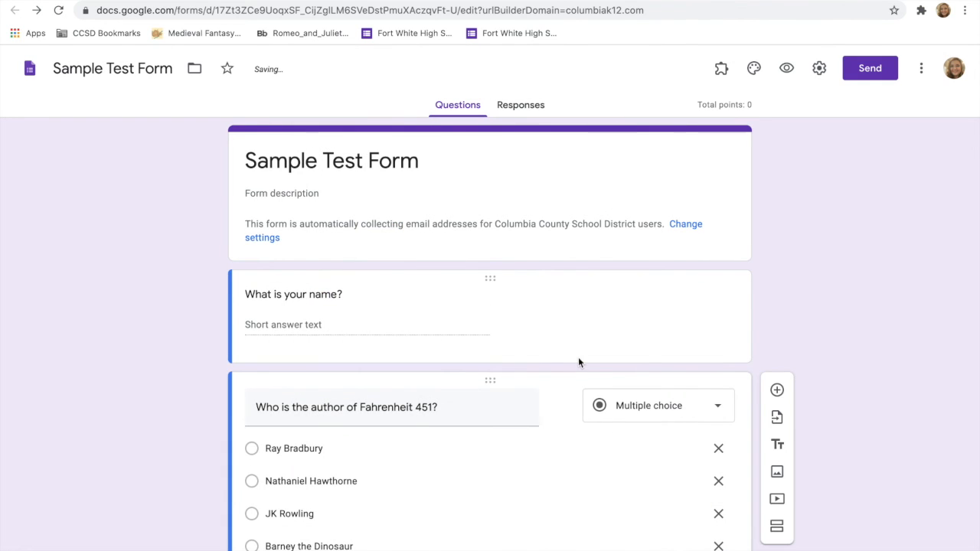
pyautogui.scroll(-3, 579, 362)
pyautogui.scroll(3, 579, 363)
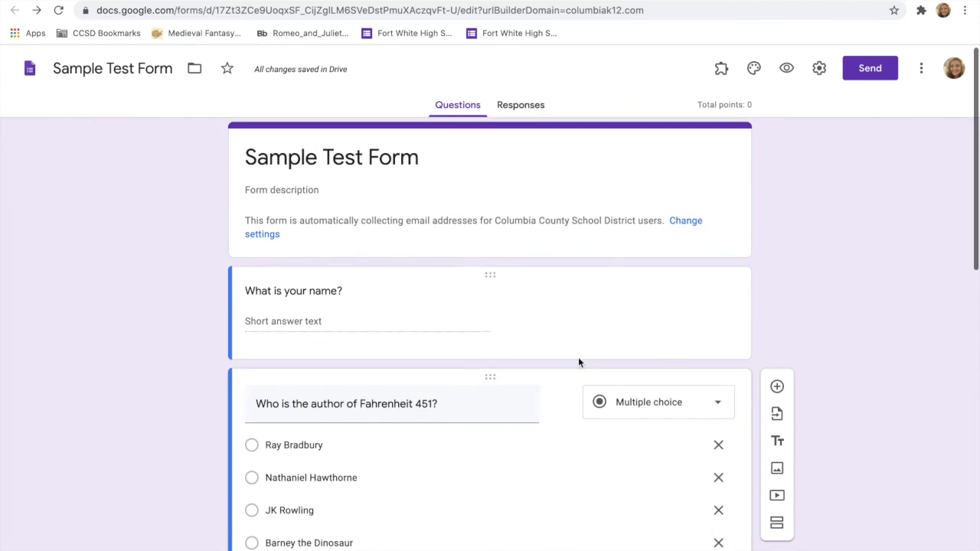